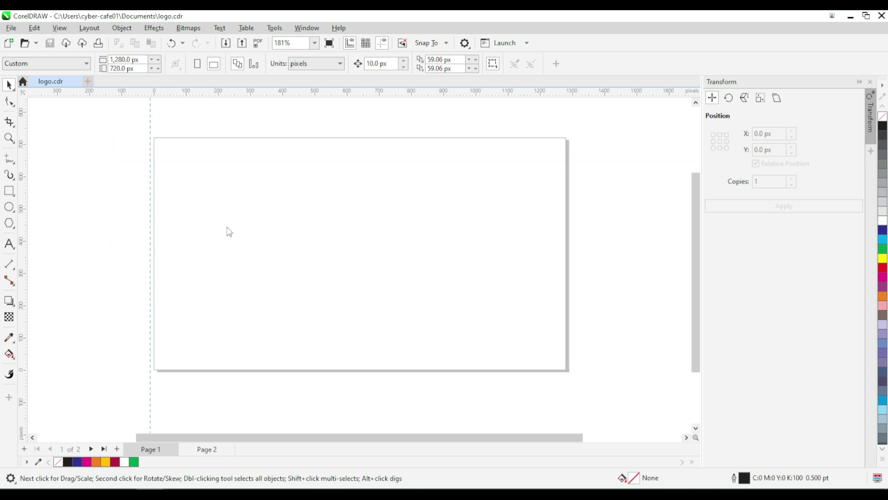
# Step: Place a vertical guideline at about X 594 px and a horizontal one at about Y 363 px, and save the document
pyautogui.click(345, 227)
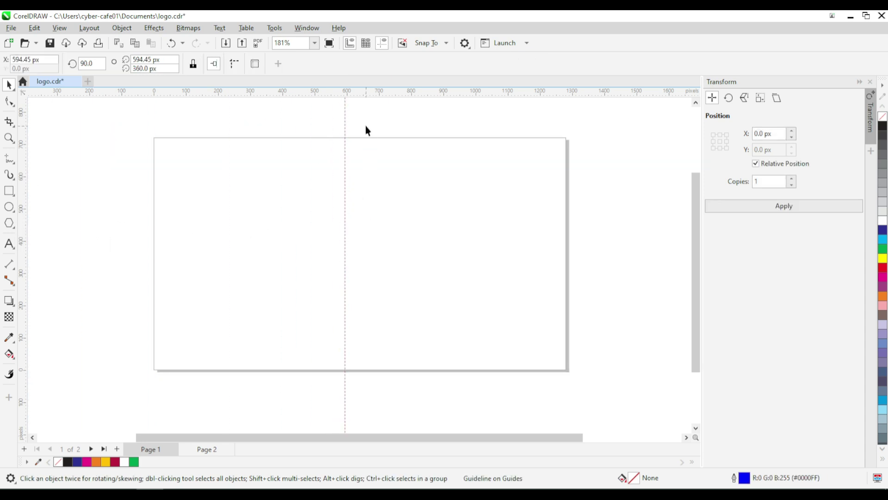
pyautogui.moveTo(367, 97); pyautogui.dragTo(343, 263)
pyautogui.scroll(3, 349, 255)
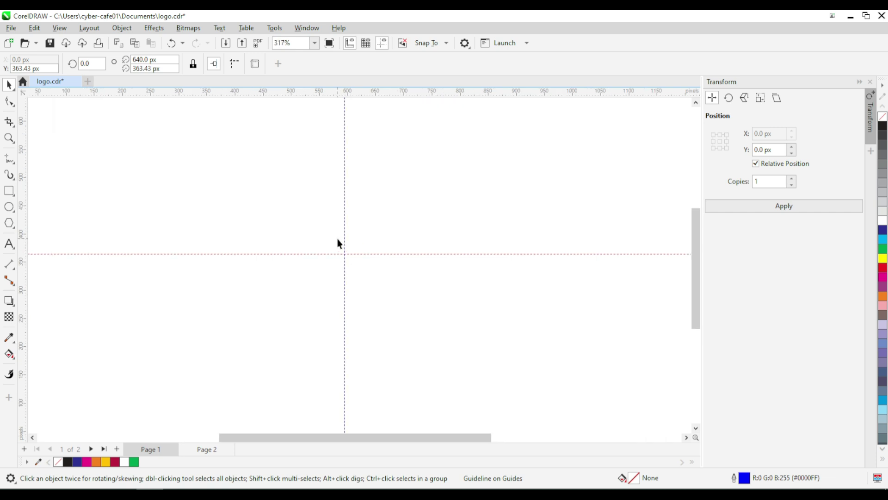
pyautogui.click(388, 288)
pyautogui.hotkey('ctrl', 's')
# Step: Draw a circle about 175.5 px in diameter in the upper area beside the vertical guideline and fill it with 80% black
pyautogui.click(9, 207)
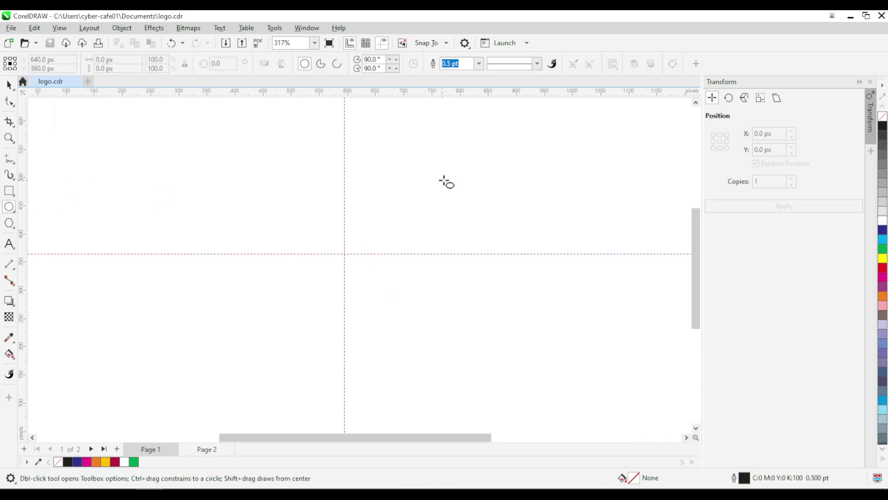
pyautogui.moveTo(430, 183); pyautogui.dragTo(483, 235)
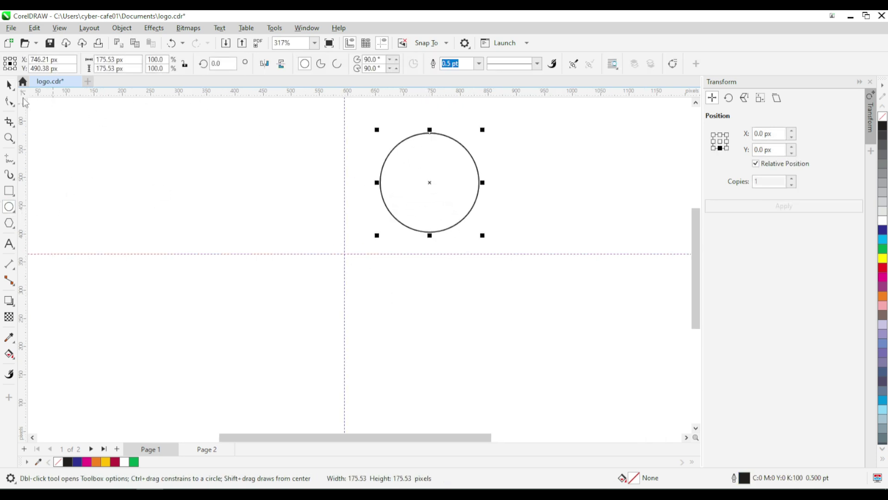
pyautogui.click(9, 85)
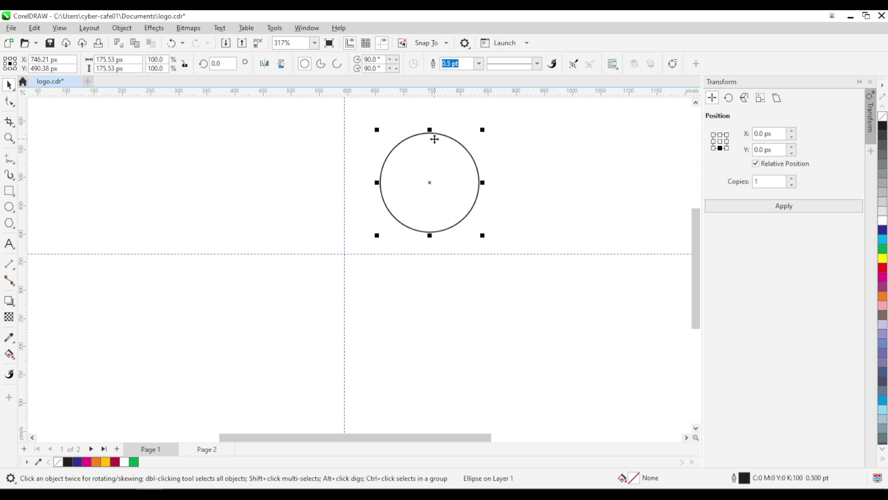
pyautogui.click(884, 145)
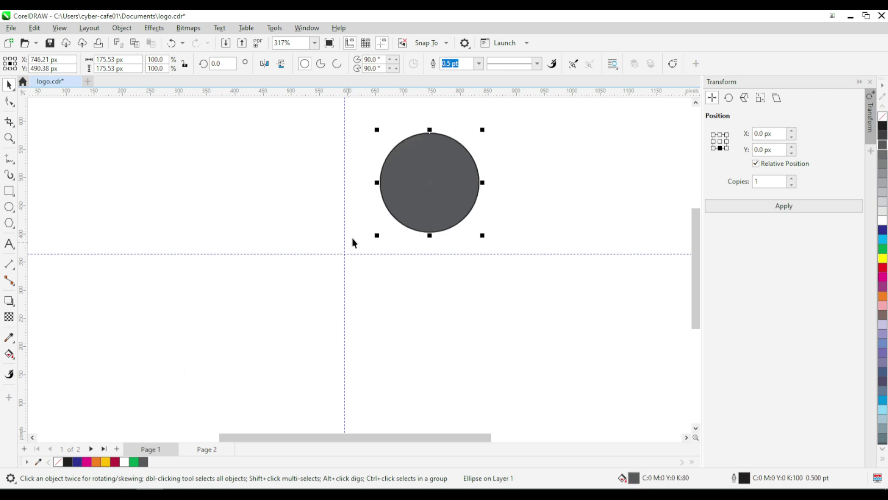
# Step: Copy the gray circle, paste the duplicate directly over it, and fill the duplicate with blue (C100 M100)
pyautogui.rightClick(401, 190)
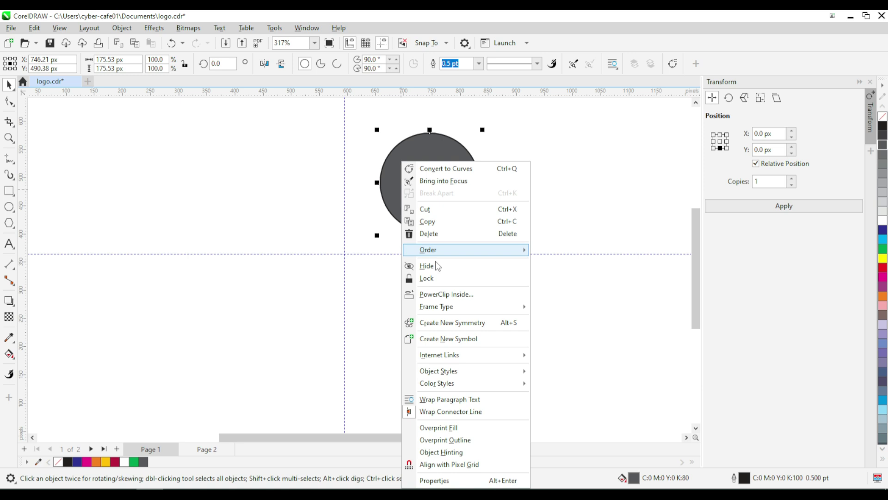
pyautogui.click(429, 223)
pyautogui.rightClick(539, 184)
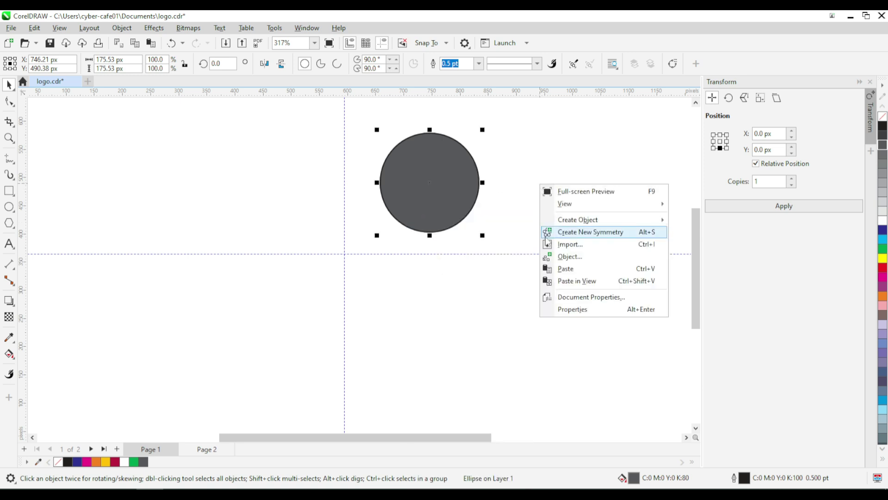
pyautogui.click(563, 267)
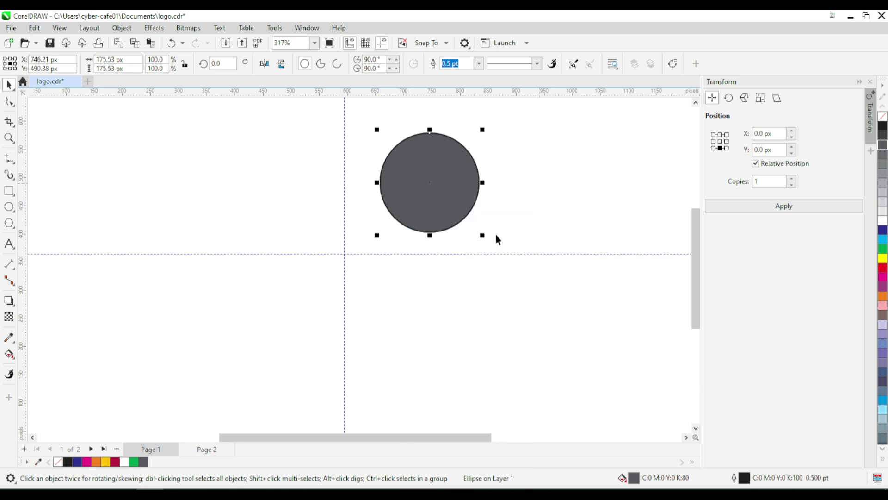
pyautogui.click(881, 231)
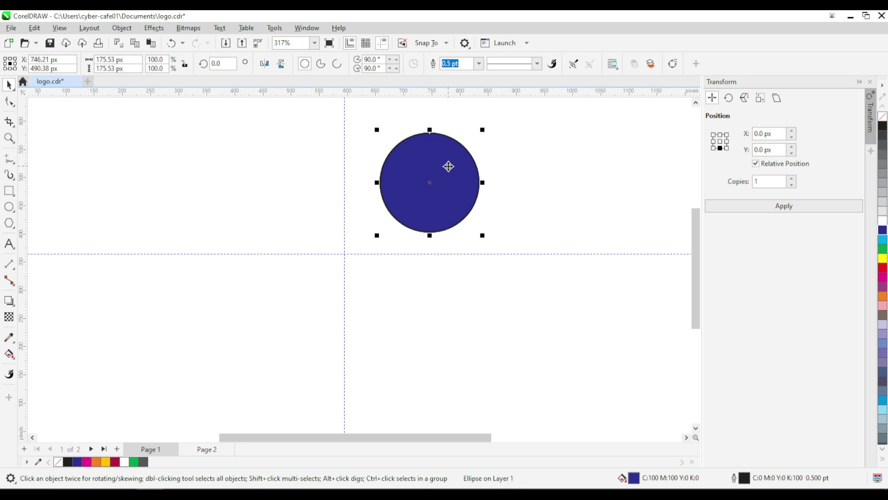
# Step: Move the blue circle down about 27 px and subtract it from the gray circle to leave a crescent
pyautogui.moveTo(447, 165)
pyautogui.mouseDown()
pyautogui.moveTo(430, 182)
pyautogui.moveTo(453, 172)
pyautogui.moveTo(447, 178)
pyautogui.mouseUp()
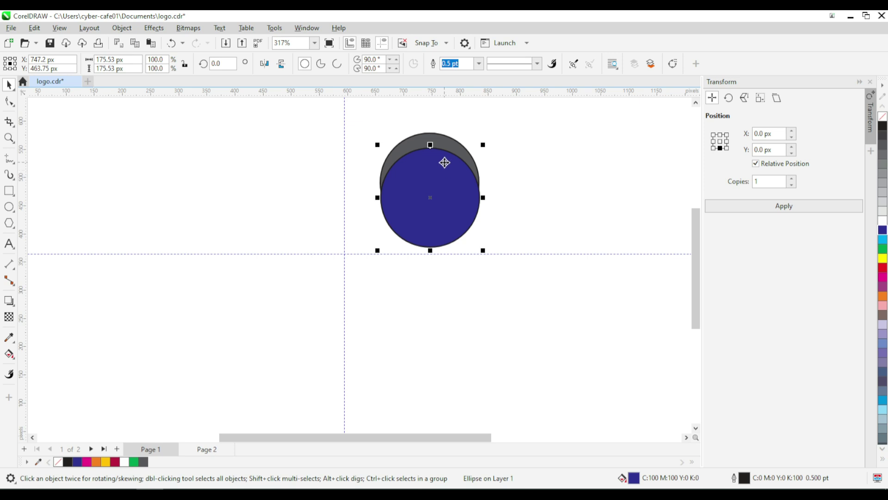
pyautogui.keyDown('shift'); pyautogui.click(440, 140); pyautogui.keyUp('shift')
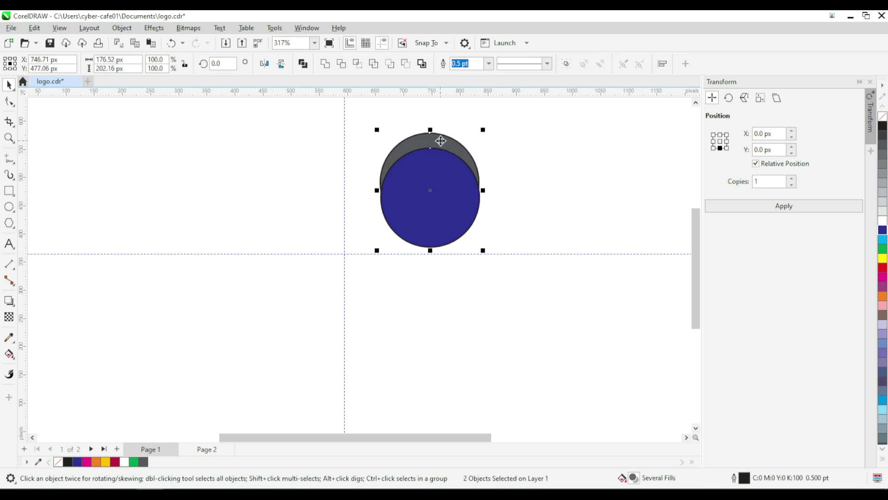
pyautogui.click(405, 69)
pyautogui.click(509, 165)
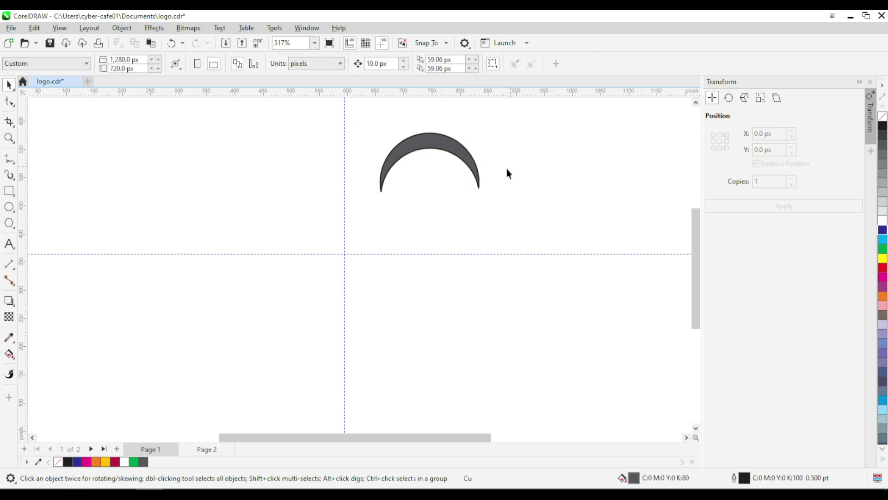
# Step: Skew the crescent horizontally so its arch leans to the right, and shift it toward the guideline intersection
pyautogui.click(432, 148)
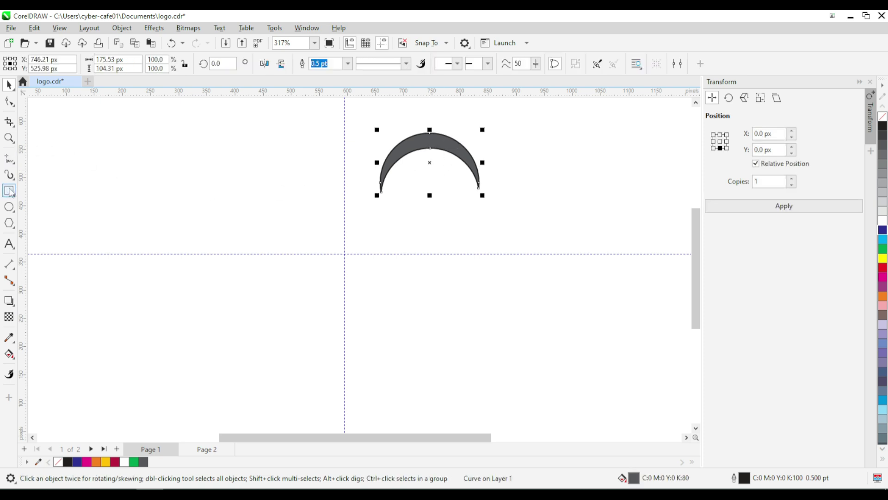
pyautogui.scroll(3, 397, 143)
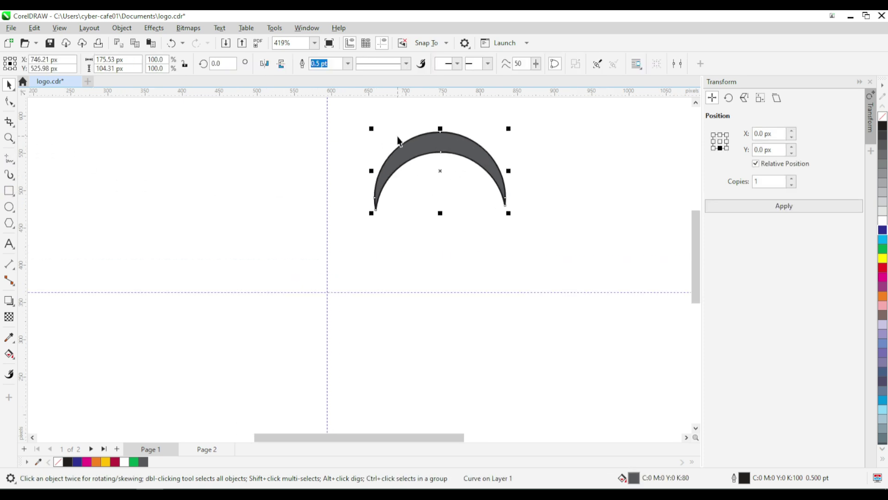
pyautogui.click(417, 154)
pyautogui.click(506, 173)
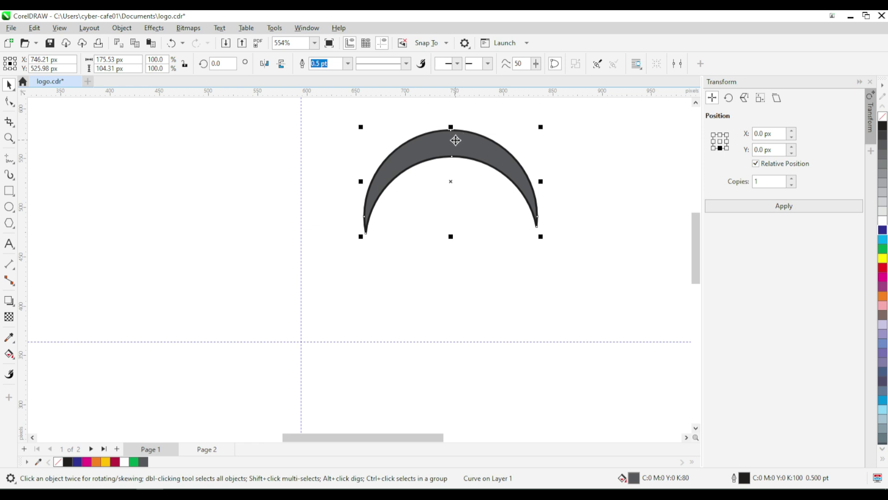
pyautogui.click(455, 137)
pyautogui.moveTo(451, 125); pyautogui.dragTo(415, 259)
pyautogui.click(435, 231)
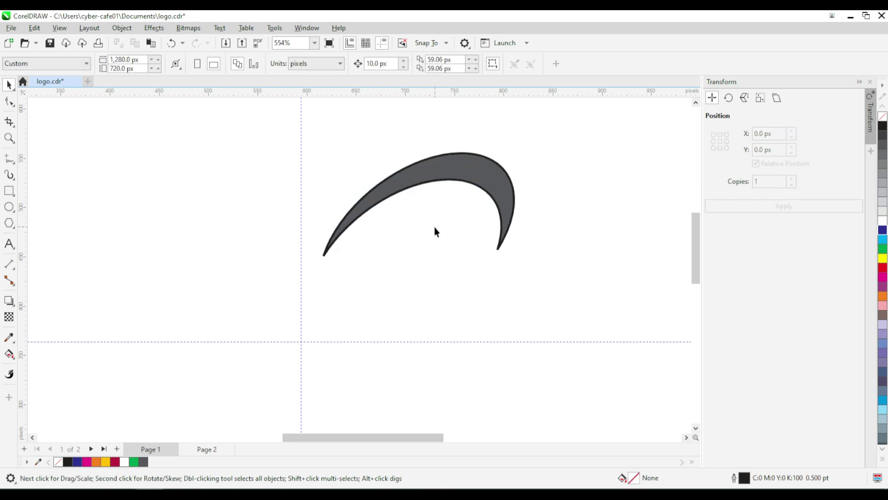
# Step: Draw a rectangle about 86 by 142 px over the crescent's thick right end and subtract it to cut that end straight
pyautogui.click(9, 191)
pyautogui.moveTo(467, 133); pyautogui.dragTo(552, 273)
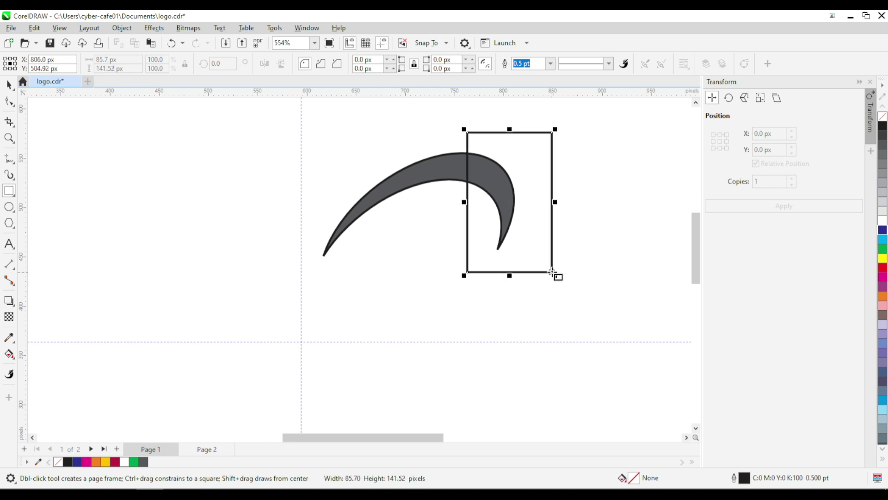
pyautogui.click(14, 86)
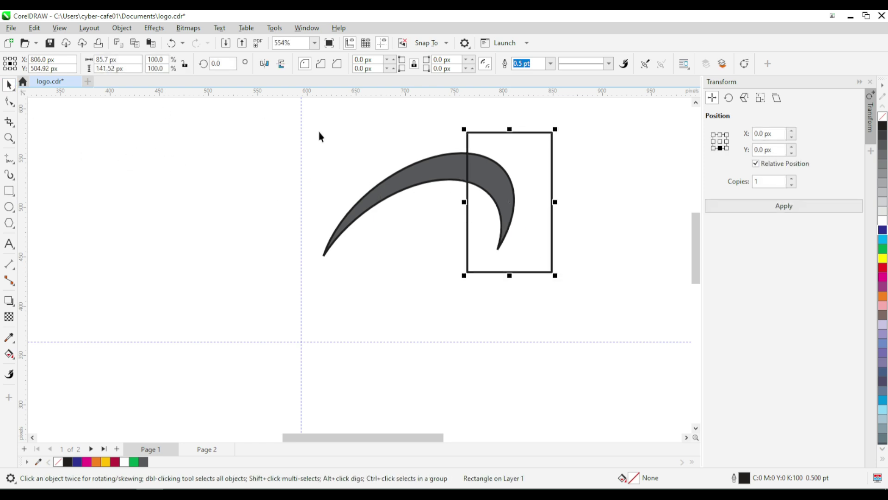
pyautogui.keyDown('shift'); pyautogui.click(413, 170); pyautogui.keyUp('shift')
pyautogui.click(402, 64)
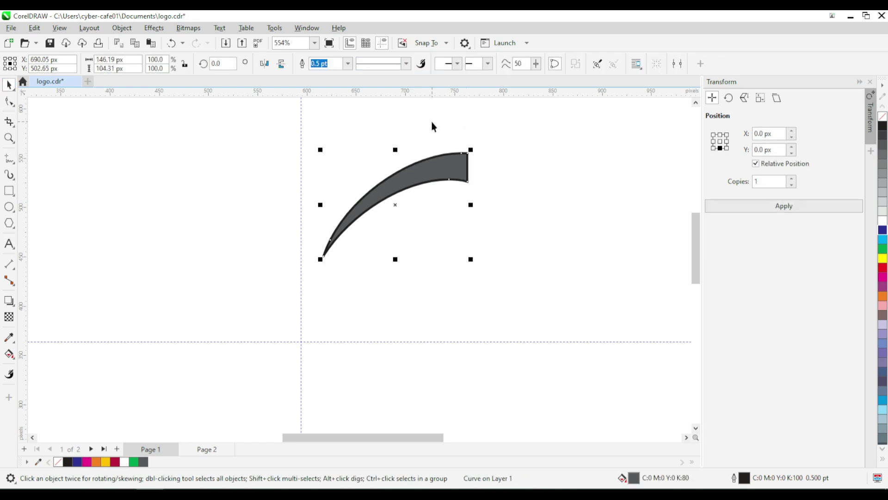
pyautogui.press('Escape')
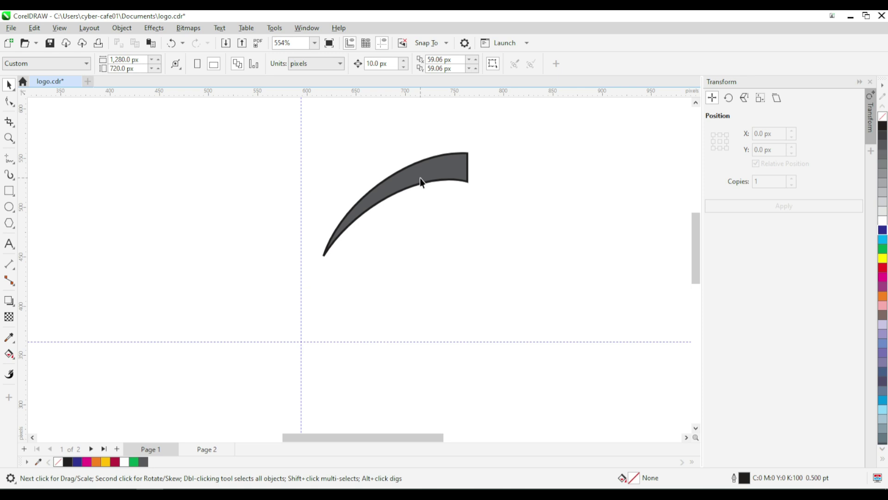
# Step: Move the blade shape's rotation center to the intersection of the two guidelines
pyautogui.click(418, 179)
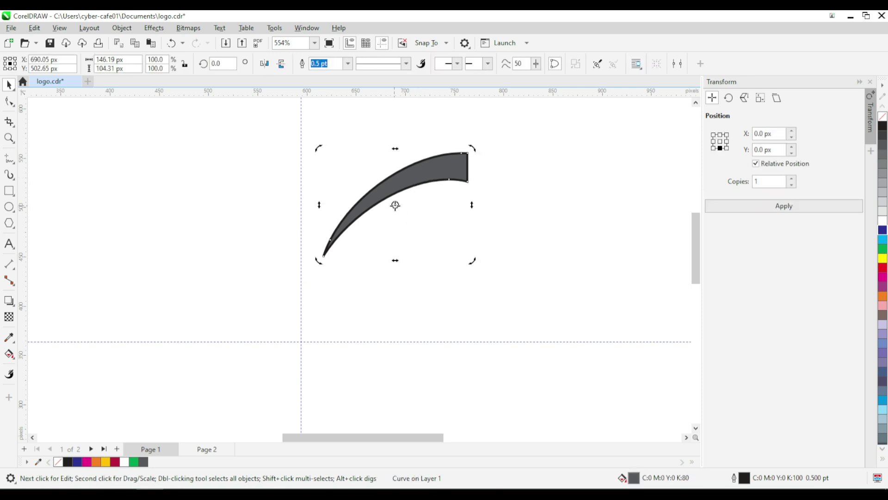
pyautogui.moveTo(396, 205)
pyautogui.mouseDown()
pyautogui.moveTo(388, 220)
pyautogui.moveTo(359, 224)
pyautogui.moveTo(300, 341)
pyautogui.mouseUp()
pyautogui.click(385, 242)
pyautogui.click(381, 201)
# Step: Rotate the blade shape around its center by 10 degrees with 35 copies to form a full ring
pyautogui.scroll(-1, 347, 198)
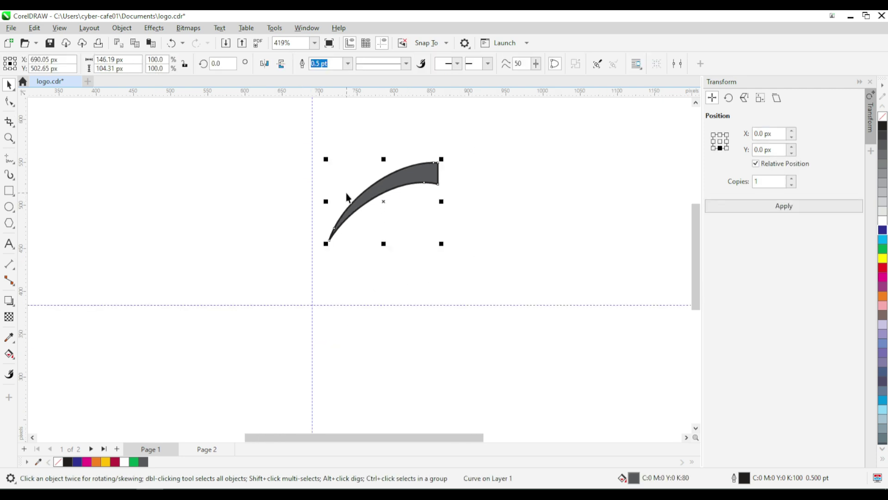
pyautogui.scroll(-1, 348, 198)
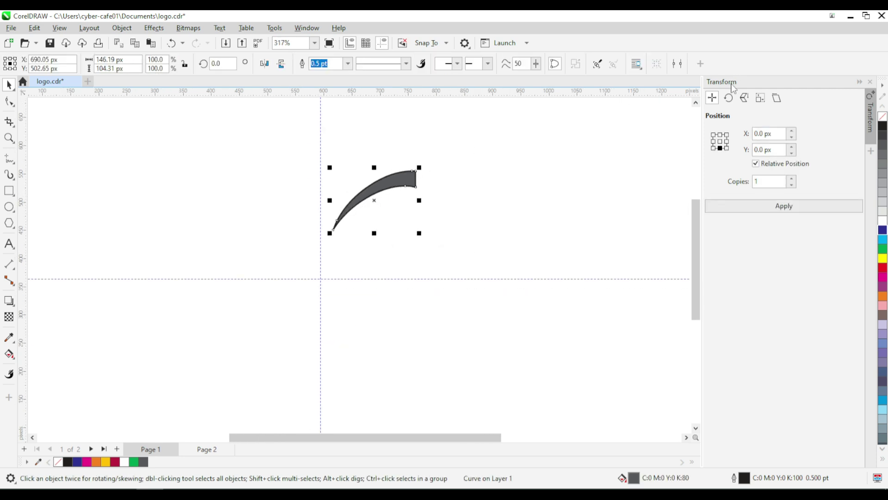
pyautogui.click(301, 30)
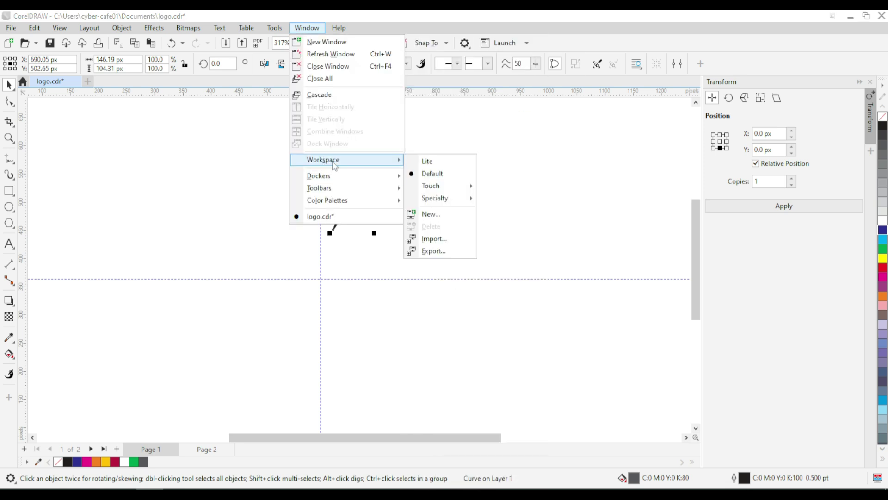
pyautogui.moveTo(323, 178)
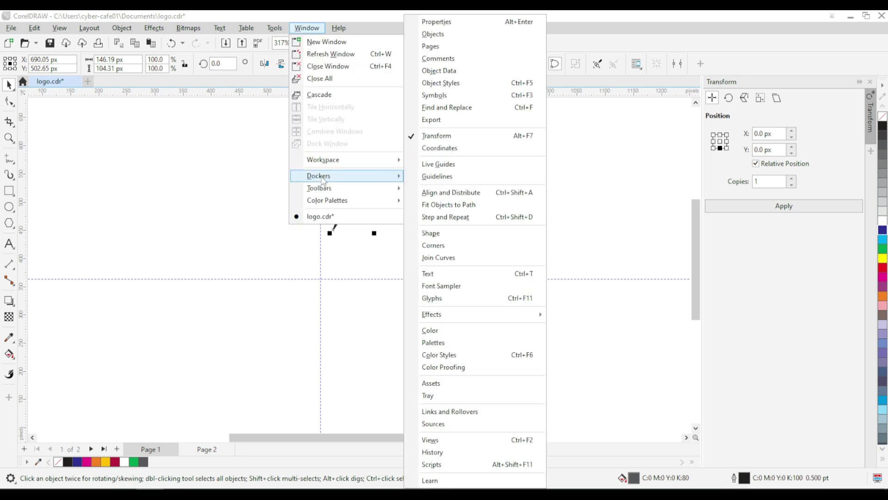
pyautogui.click(451, 135)
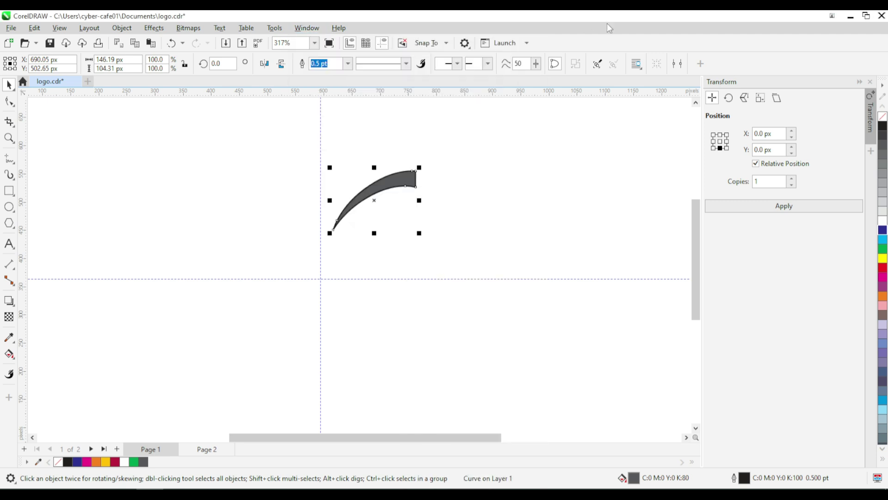
pyautogui.click(728, 98)
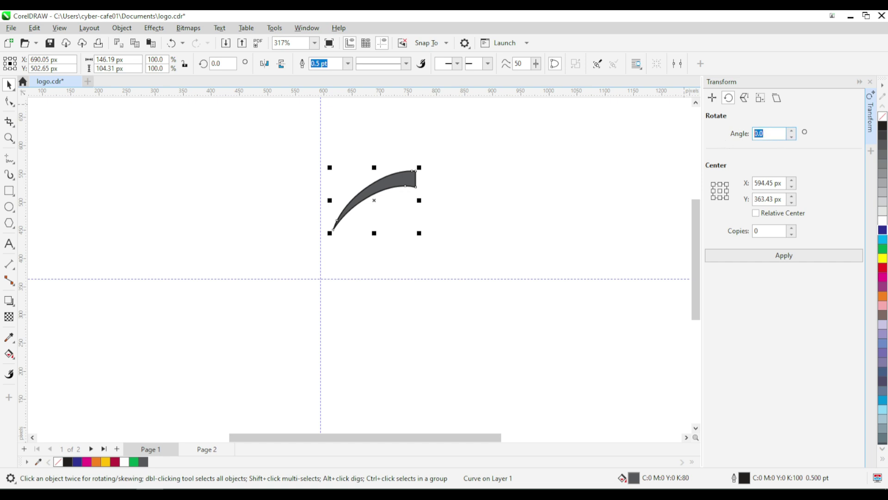
pyautogui.click(768, 232)
pyautogui.write('35')
pyautogui.click(782, 258)
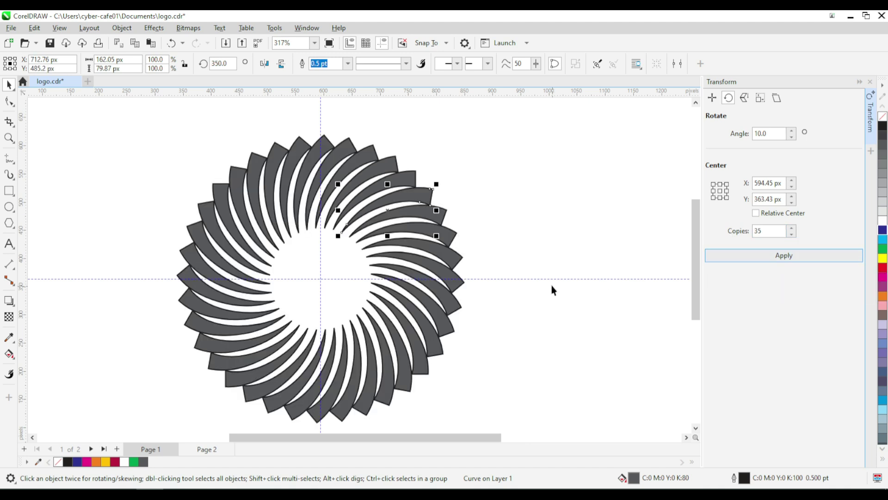
# Step: Weld all the blades in the ring into one object and remove its outline
pyautogui.click(527, 188)
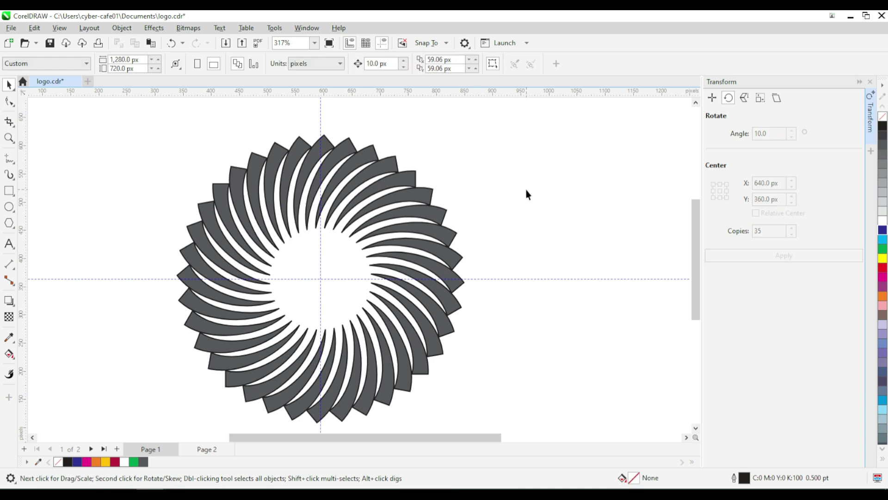
pyautogui.moveTo(176, 123); pyautogui.dragTo(492, 403)
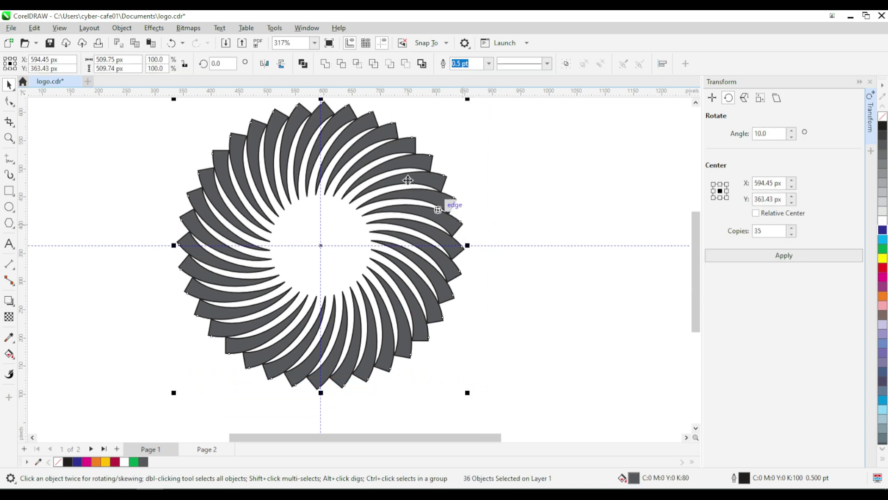
pyautogui.click(325, 64)
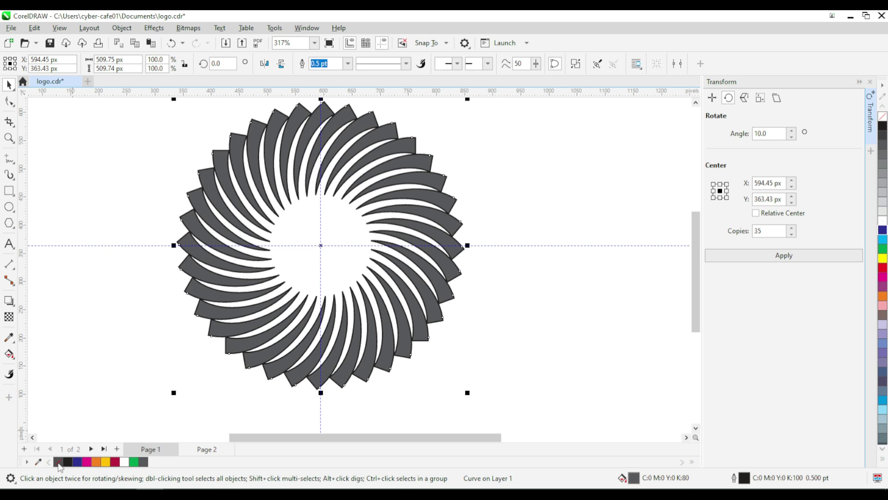
pyautogui.rightClick(59, 464)
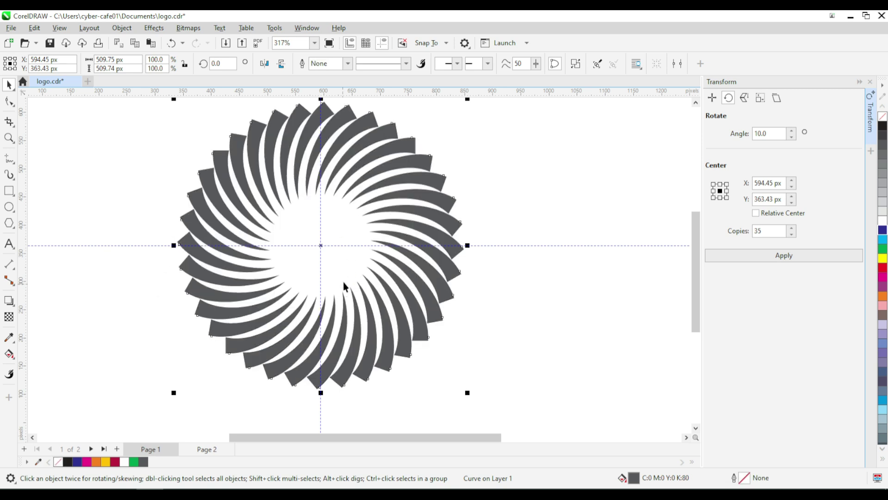
# Step: Copy the welded ring and paste the duplicate directly over the original
pyautogui.rightClick(418, 211)
pyautogui.click(445, 232)
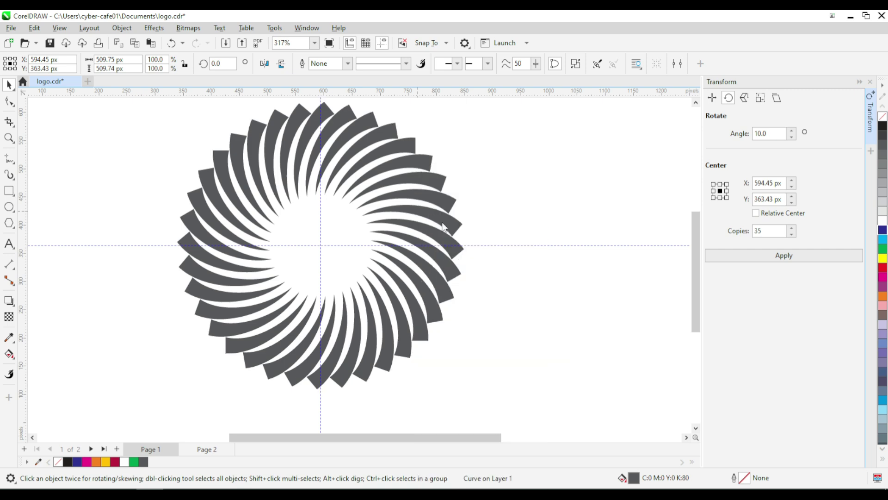
pyautogui.rightClick(525, 167)
pyautogui.click(541, 228)
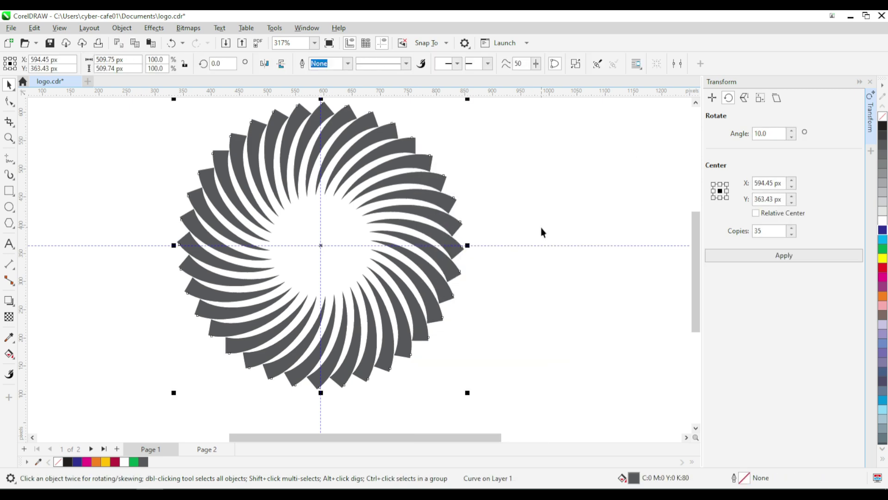
# Step: Mirror the duplicate ring horizontally and weld it with the original ring into one lattice object
pyautogui.click(264, 64)
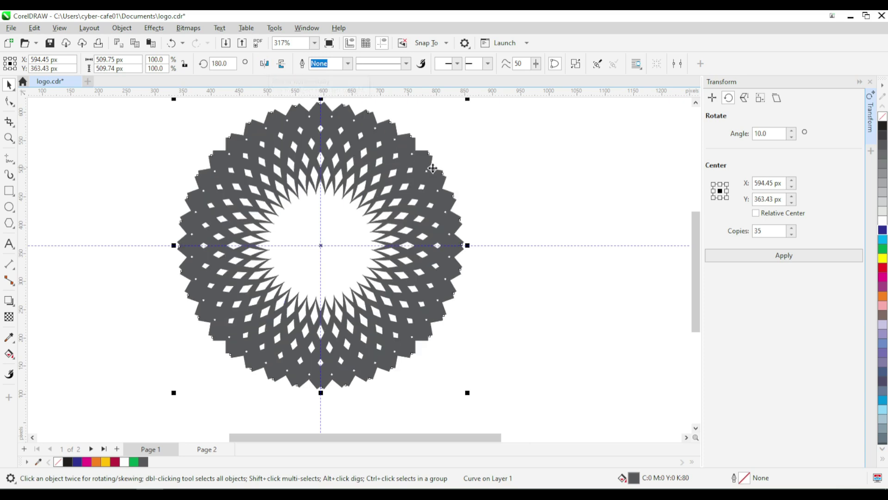
pyautogui.click(482, 170)
pyautogui.scroll(-2, 477, 173)
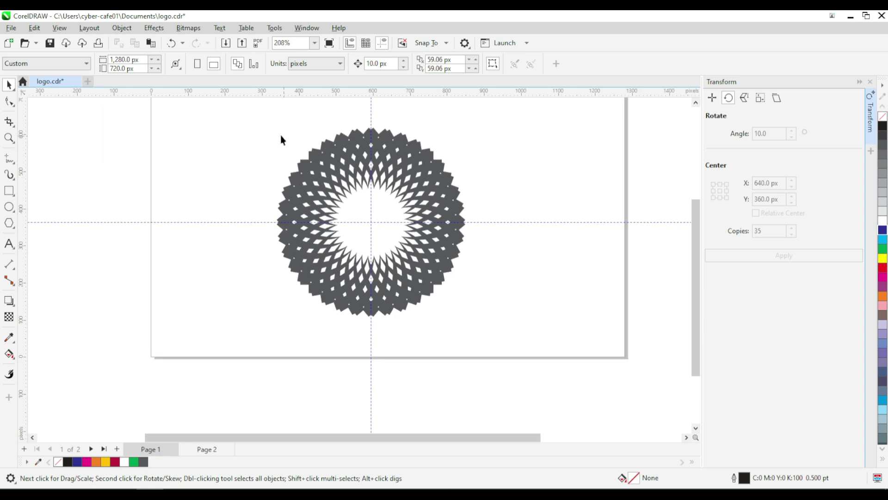
pyautogui.moveTo(292, 143); pyautogui.dragTo(515, 341)
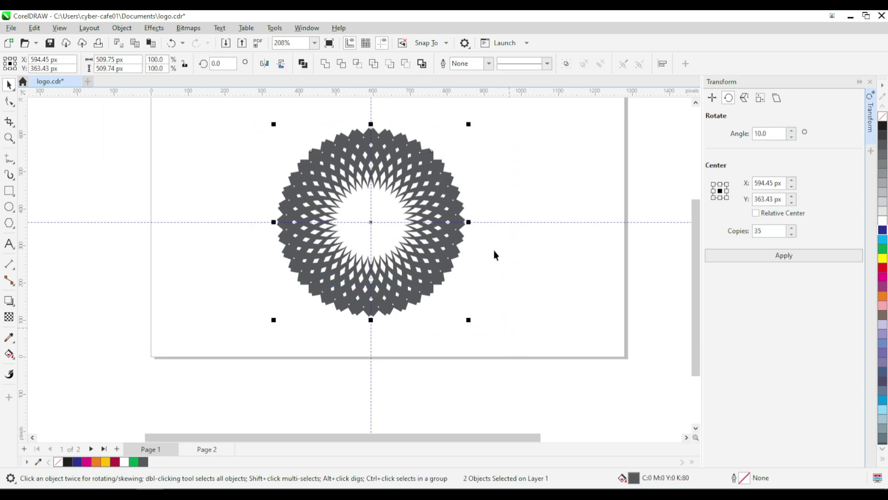
pyautogui.click(326, 66)
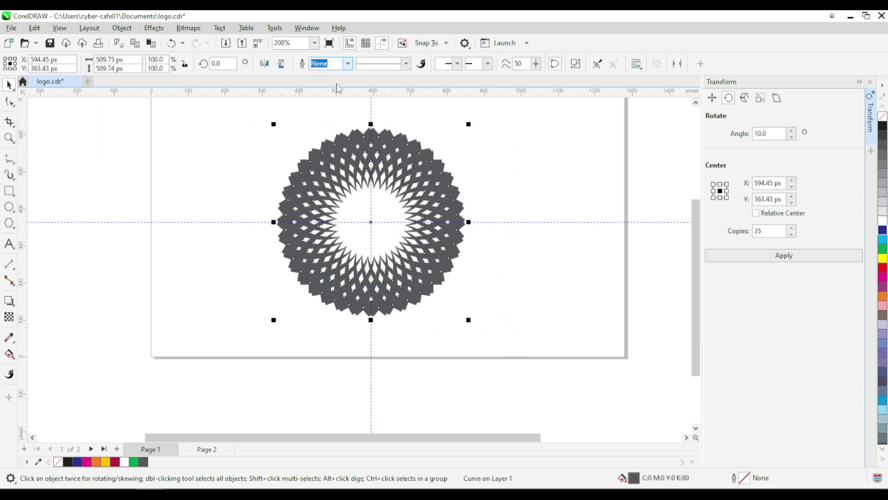
pyautogui.click(510, 174)
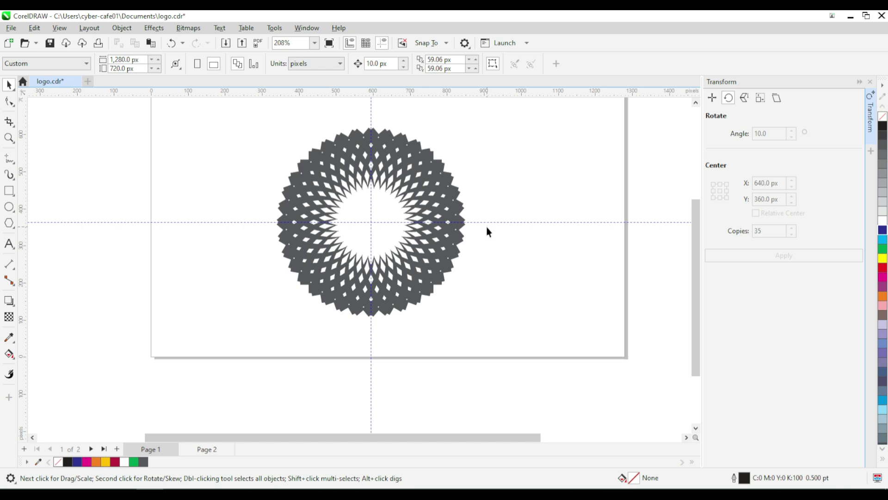
# Step: Draw a circle about 477 px wide centered on the guideline intersection and fill it with crimson C18 M100 Y73 K9
pyautogui.scroll(1, 394, 224)
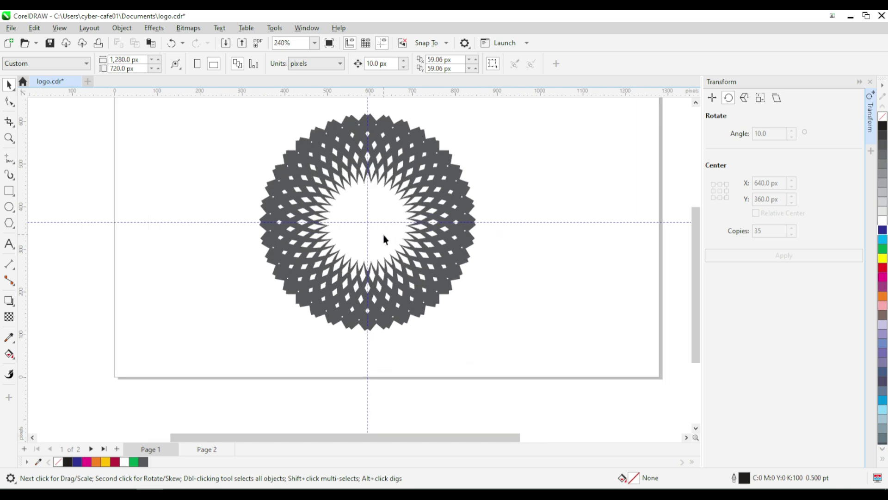
pyautogui.click(8, 207)
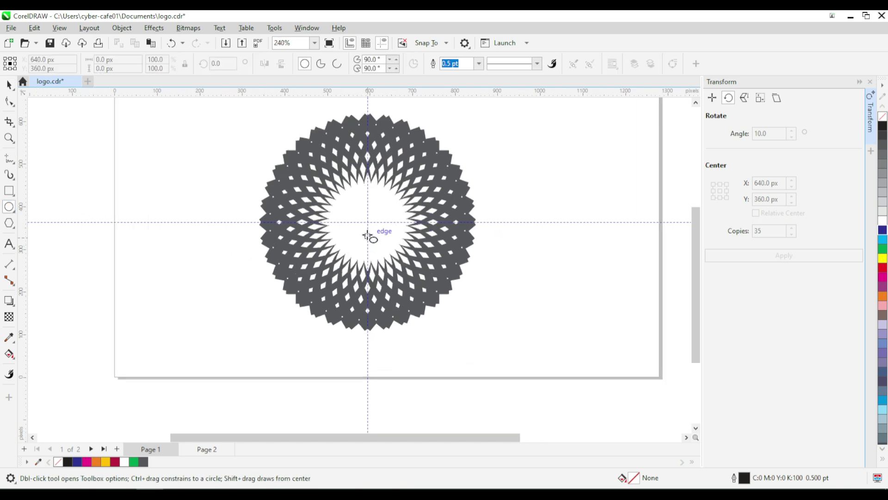
pyautogui.moveTo(367, 222)
pyautogui.mouseDown()
pyautogui.moveTo(396, 271)
pyautogui.moveTo(463, 325)
pyautogui.mouseUp()
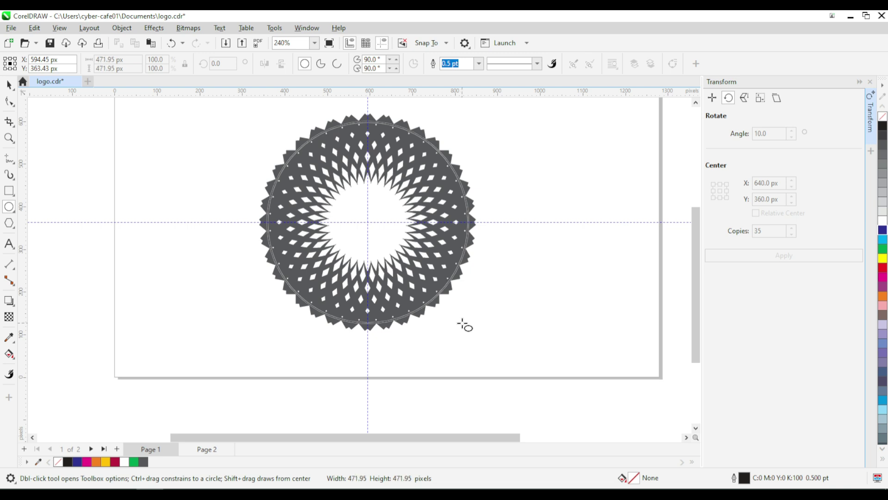
pyautogui.moveTo(463, 325); pyautogui.dragTo(465, 326)
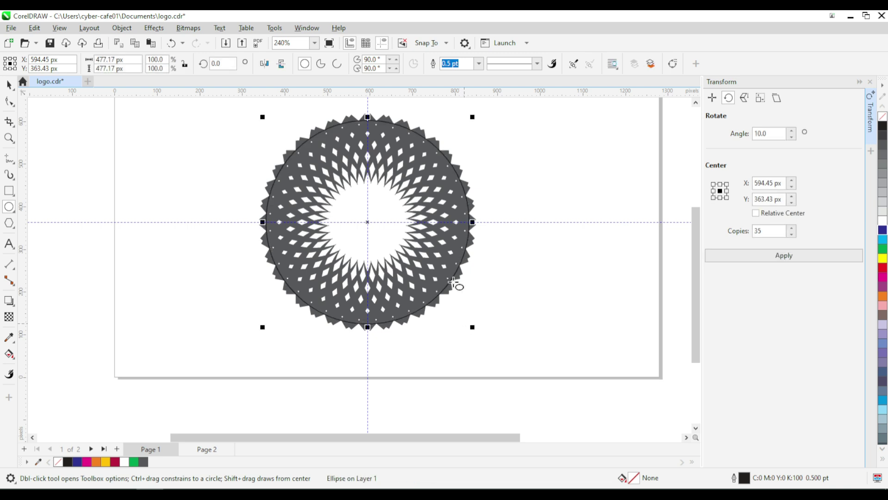
pyautogui.click(10, 86)
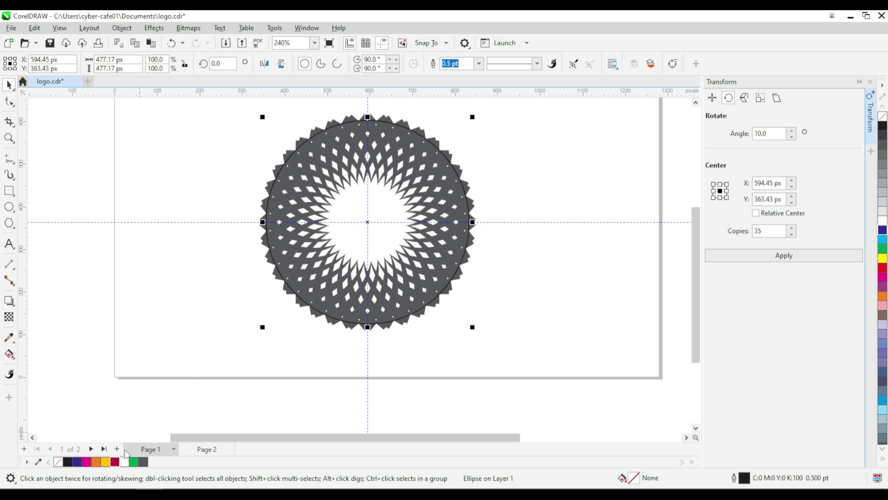
pyautogui.click(115, 461)
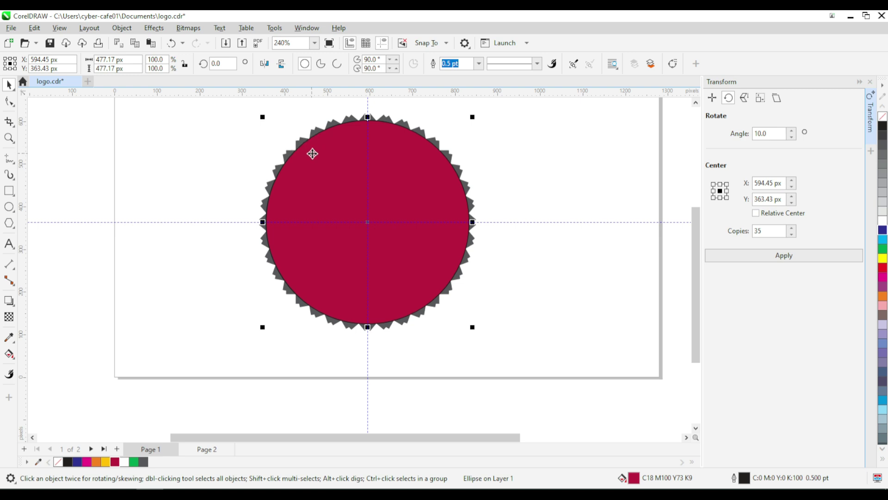
# Step: Place the crimson circle behind the gray lattice ring in the stacking order
pyautogui.click(122, 28)
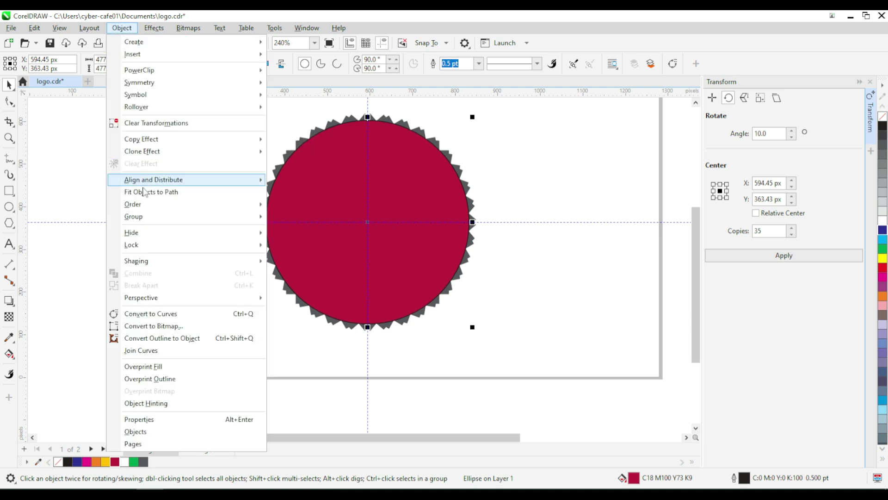
pyautogui.moveTo(147, 209)
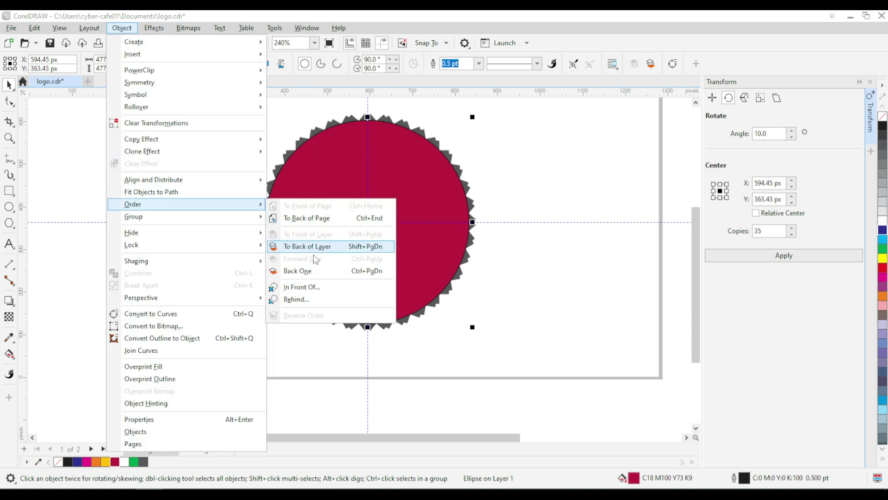
pyautogui.click(299, 299)
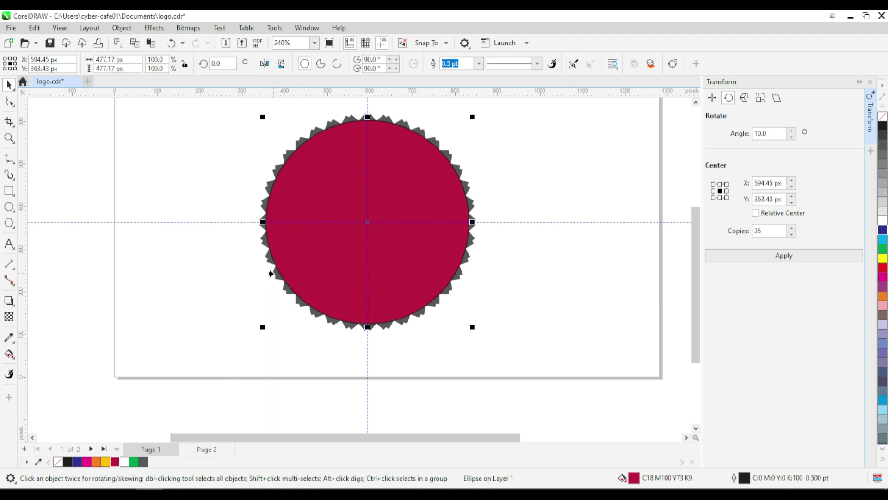
pyautogui.click(259, 240)
pyautogui.click(207, 292)
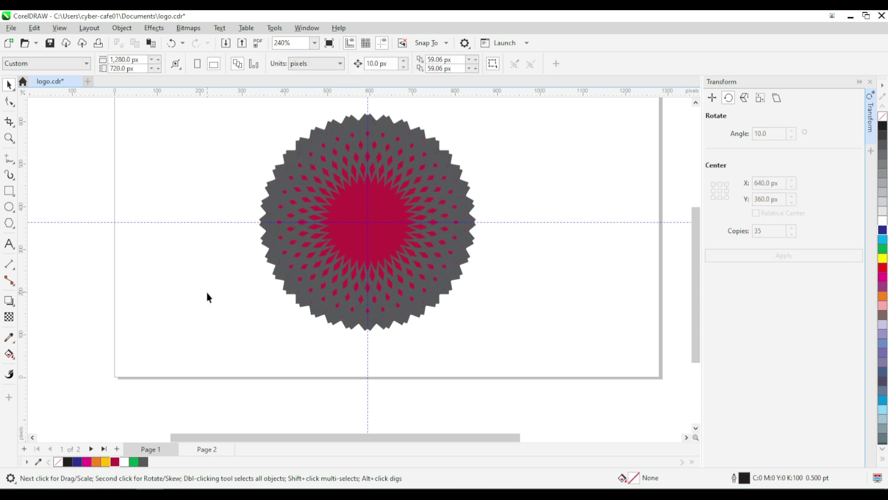
# Step: Subtract the gray lattice ring from the crimson circle with Back Minus Front
pyautogui.click(465, 250)
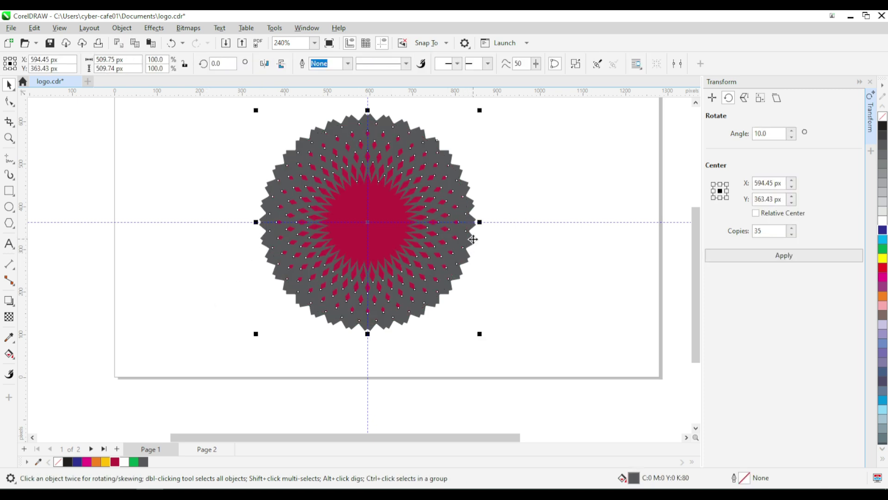
pyautogui.keyDown('shift'); pyautogui.click(351, 210); pyautogui.keyUp('shift')
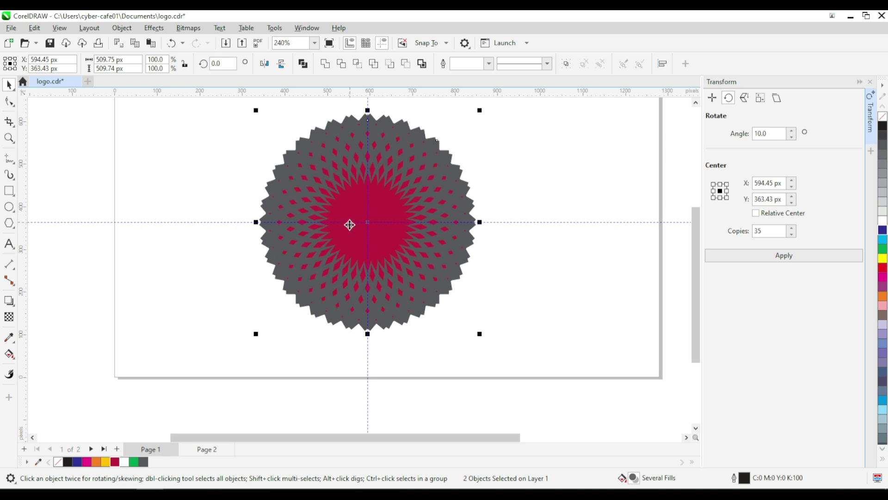
pyautogui.click(406, 64)
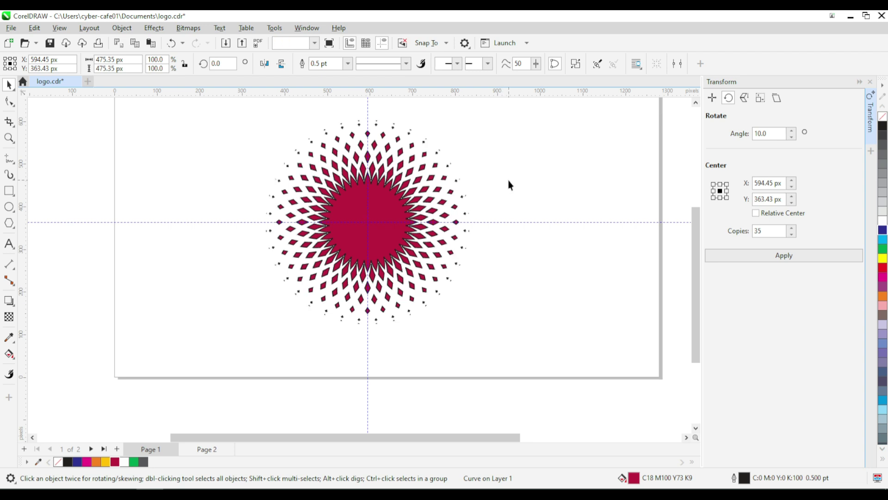
pyautogui.click(518, 203)
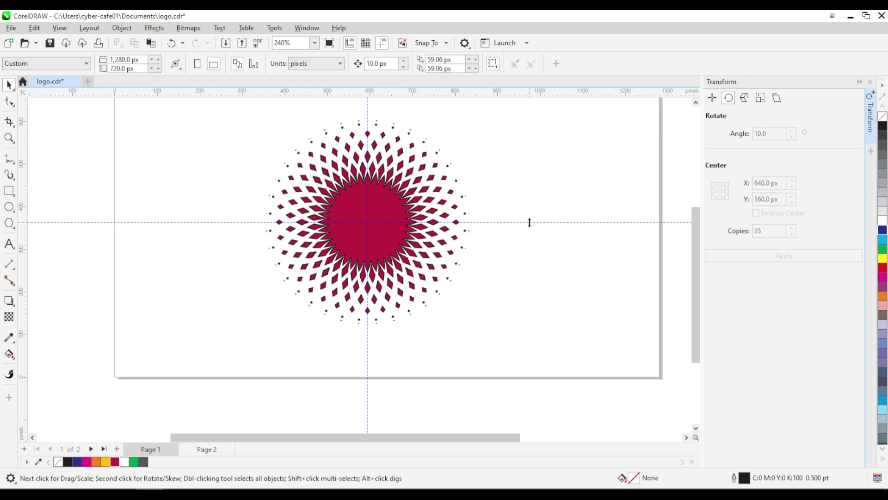
# Step: Place a copy of the crimson diamond pattern across the page's left edge and remove the copy's outline
pyautogui.click(394, 214)
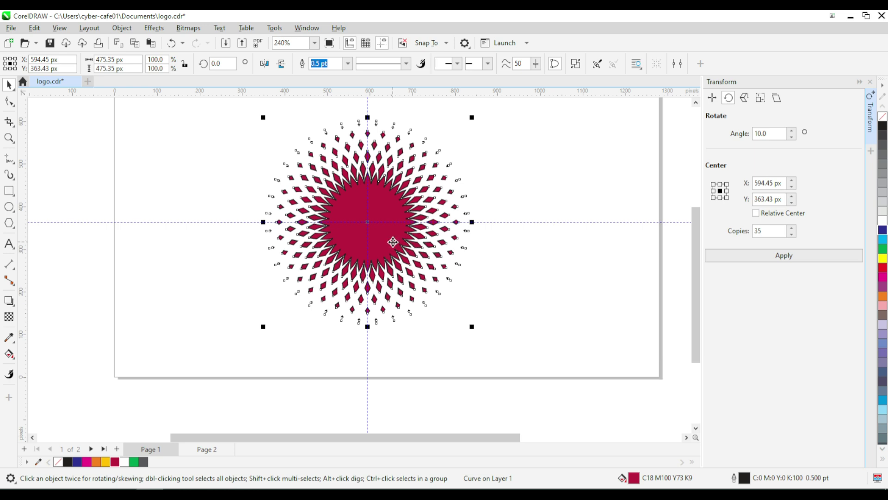
pyautogui.moveTo(392, 241); pyautogui.dragTo(135, 222)
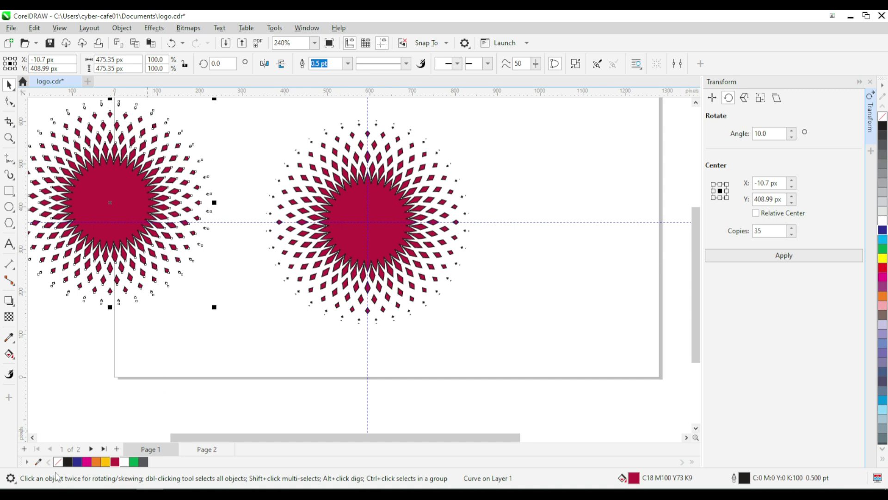
pyautogui.rightClick(58, 462)
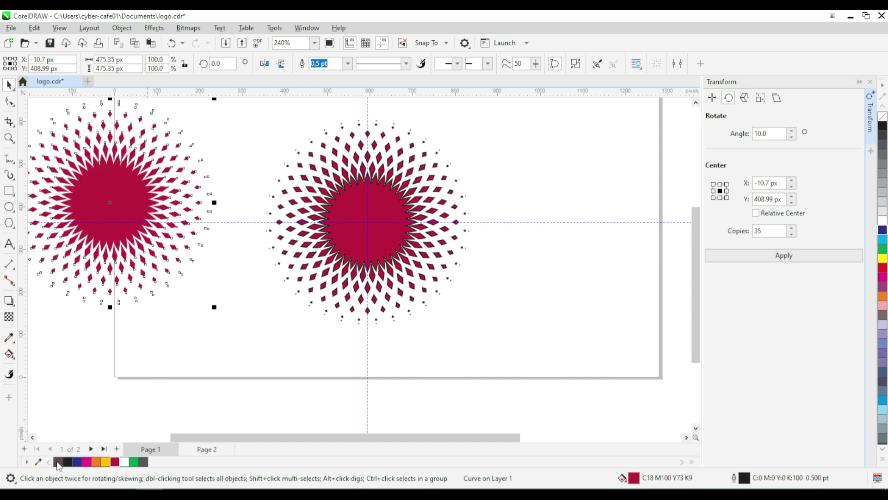
pyautogui.click(180, 337)
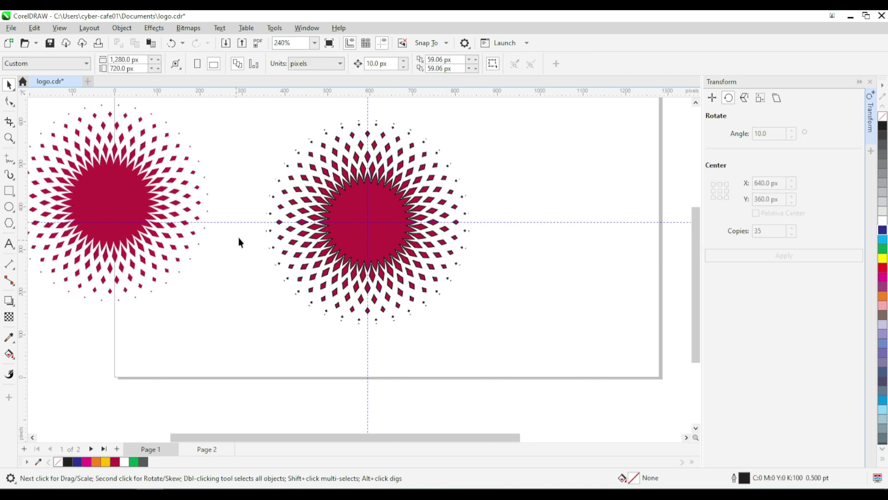
# Step: Draw a circle about 198 px wide at the original pattern's center and cut it out of the pattern with Back Minus Front
pyautogui.click(9, 207)
pyautogui.moveTo(368, 222); pyautogui.dragTo(400, 265)
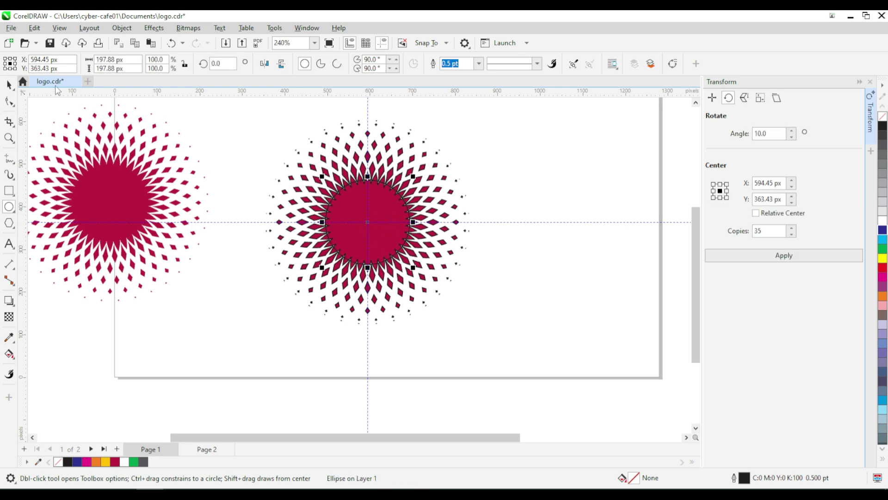
pyautogui.click(9, 85)
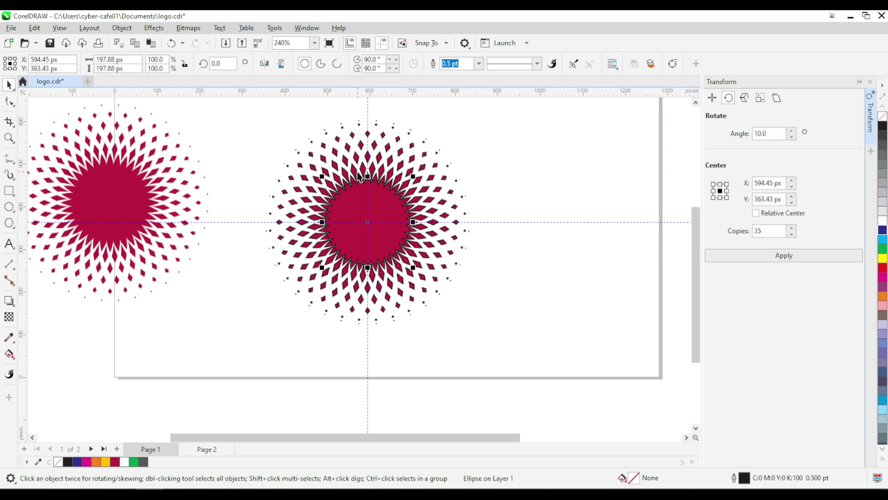
pyautogui.keyDown('shift'); pyautogui.click(382, 174); pyautogui.keyUp('shift')
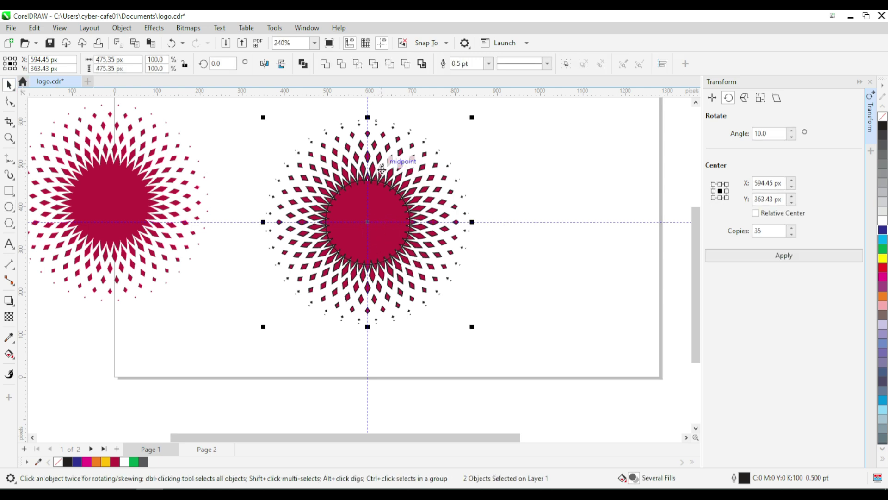
pyautogui.click(406, 66)
pyautogui.click(468, 152)
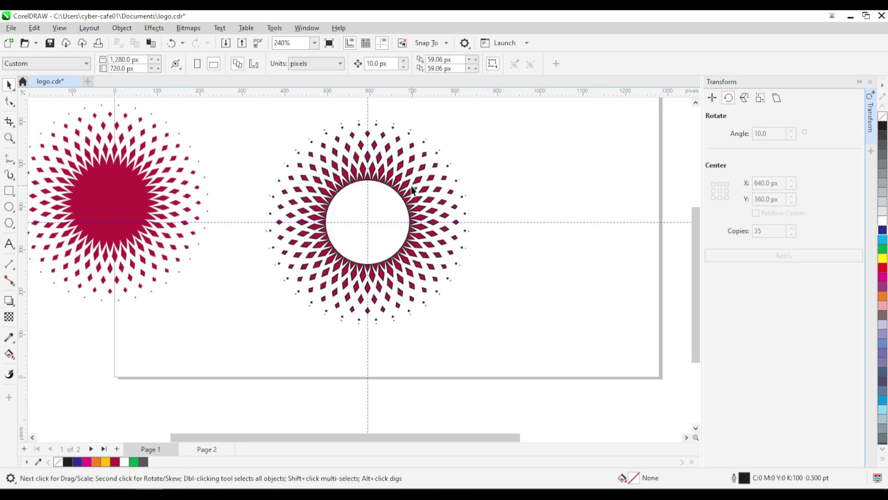
# Step: Remove the outline from the hollow-centered pattern and delete both guidelines
pyautogui.click(402, 191)
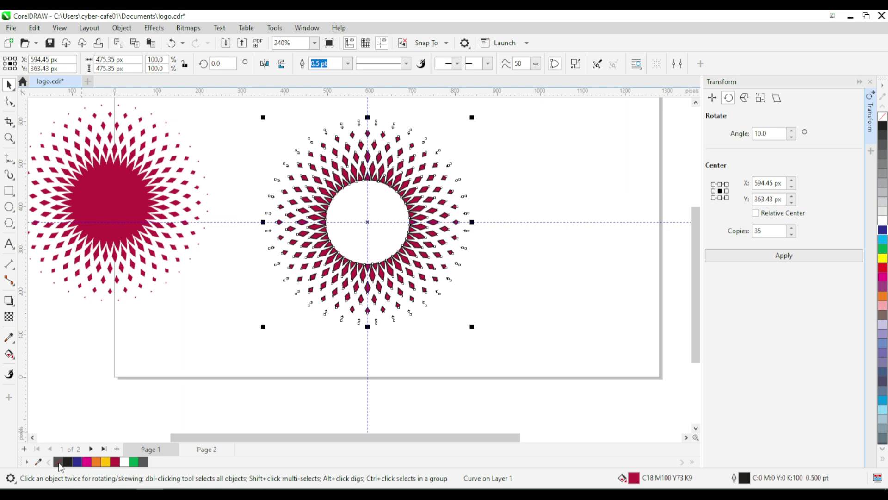
pyautogui.rightClick(60, 467)
pyautogui.click(484, 257)
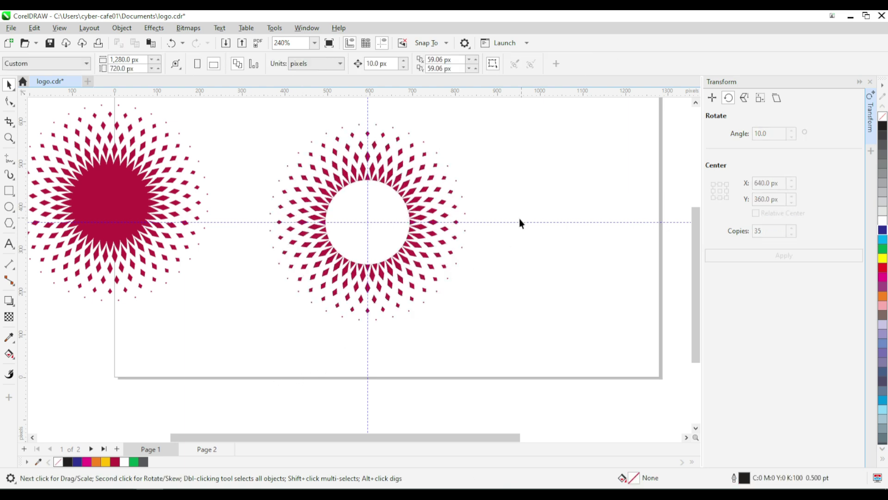
pyautogui.press('Delete')
pyautogui.click(368, 100)
pyautogui.press('Delete')
# Step: Arrange the two patterns side by side on the page, solid-centered one on the left, hollow one at about X 919, Y 360 px
pyautogui.click(419, 198)
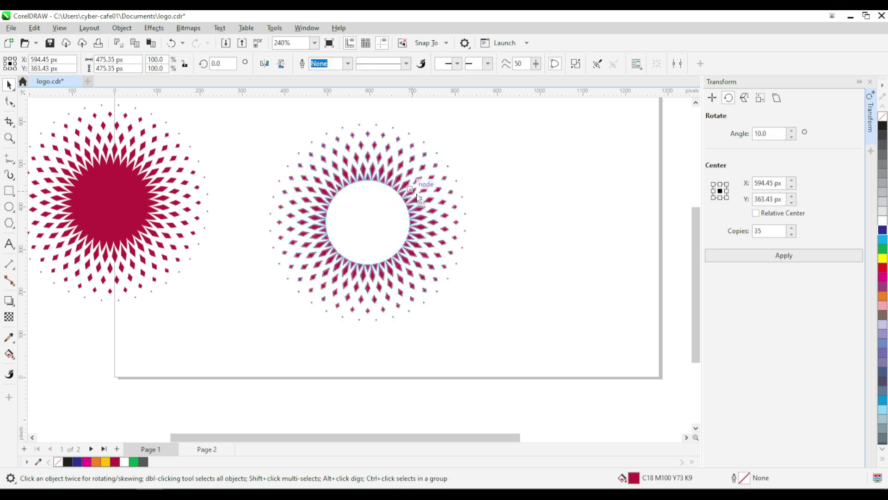
pyautogui.moveTo(419, 198); pyautogui.dragTo(573, 188)
pyautogui.moveTo(139, 204); pyautogui.dragTo(279, 225)
pyautogui.click(398, 312)
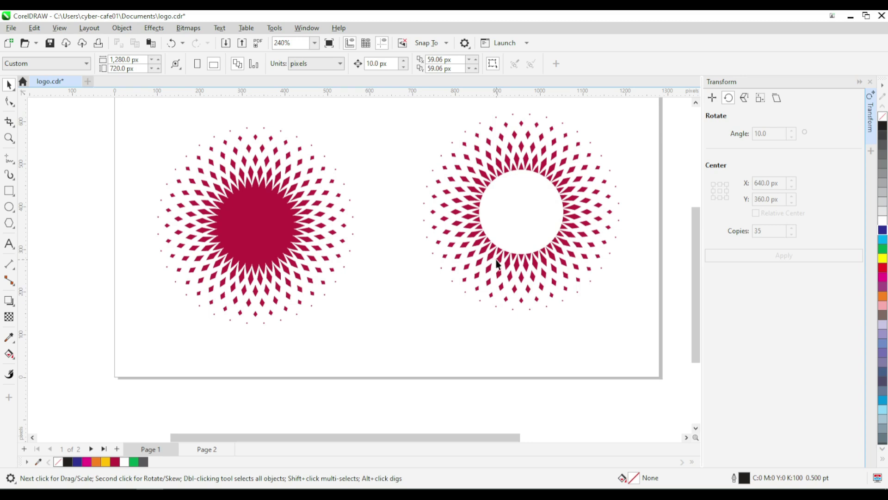
pyautogui.moveTo(499, 266); pyautogui.dragTo(483, 277)
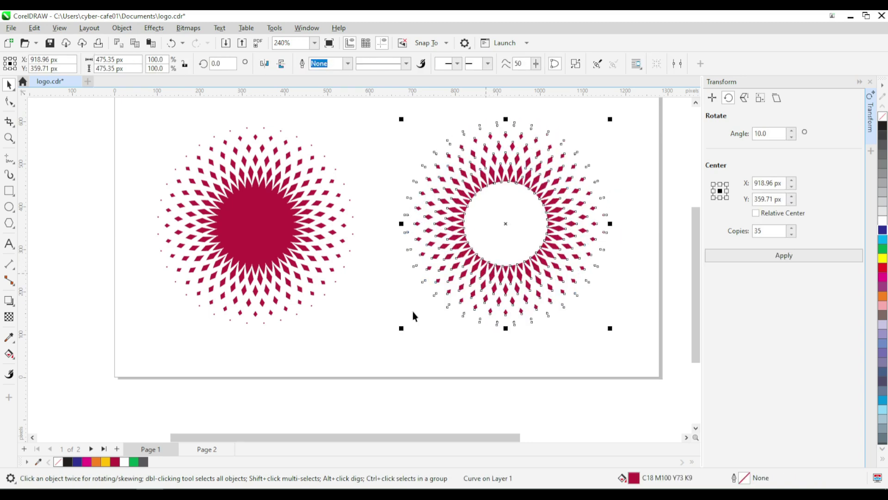
pyautogui.click(313, 311)
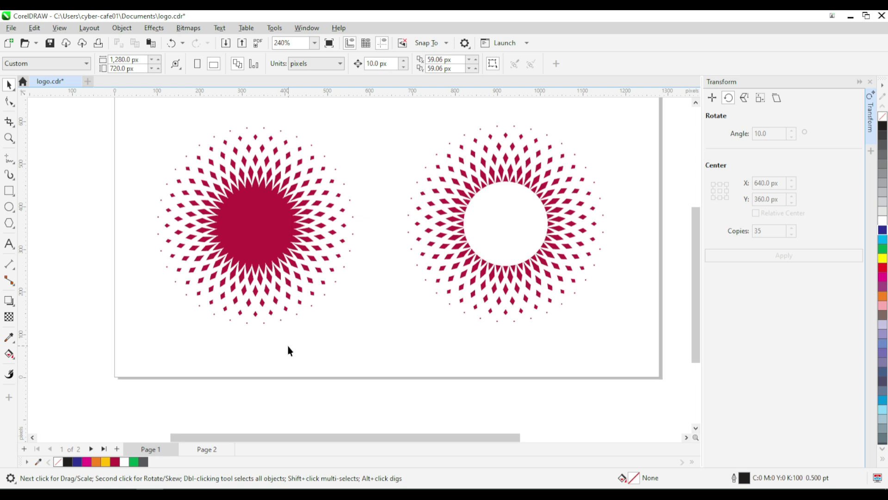
pyautogui.scroll(-1, 288, 346)
pyautogui.scroll(1, 390, 170)
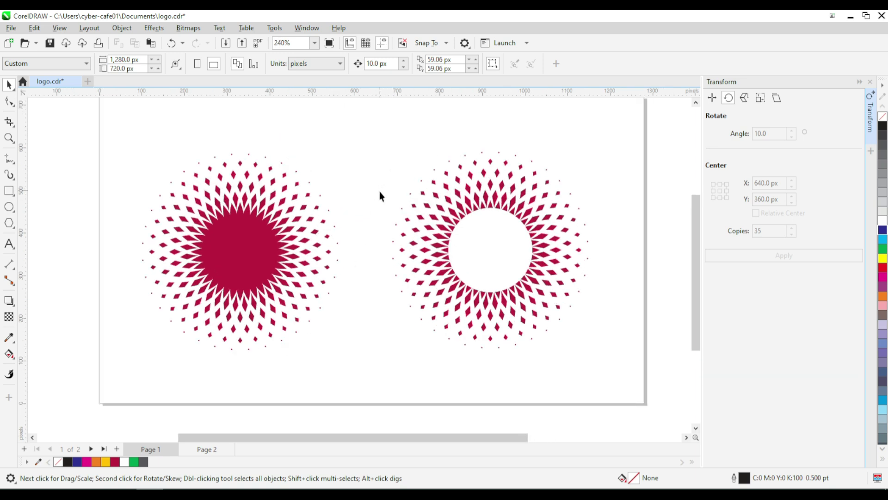